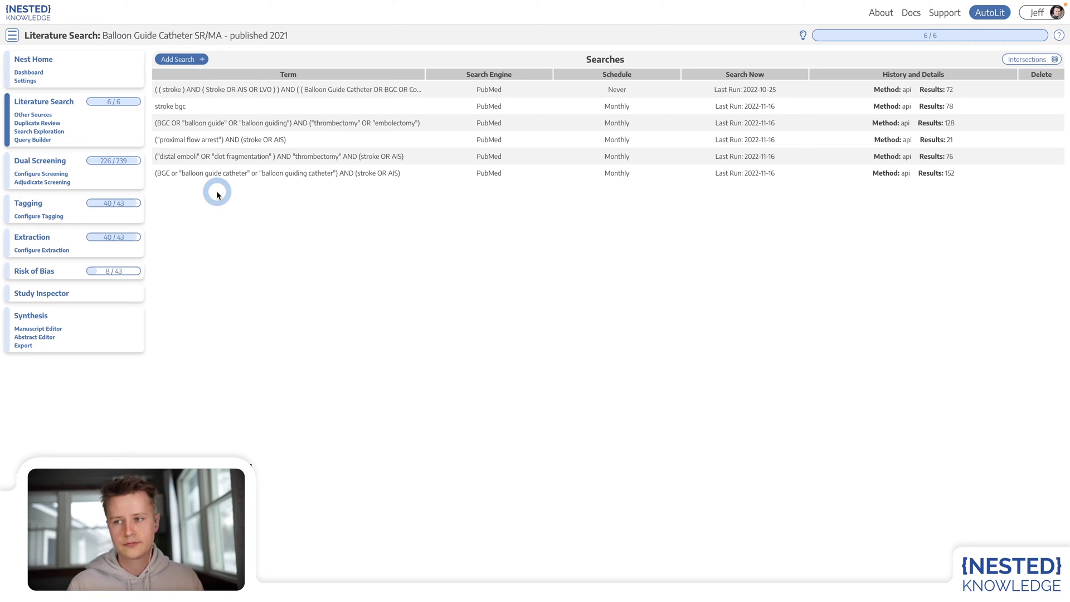
- Look over the new literature search options, search engines and file import, then dismiss without adding it
mouse_move(277, 139)
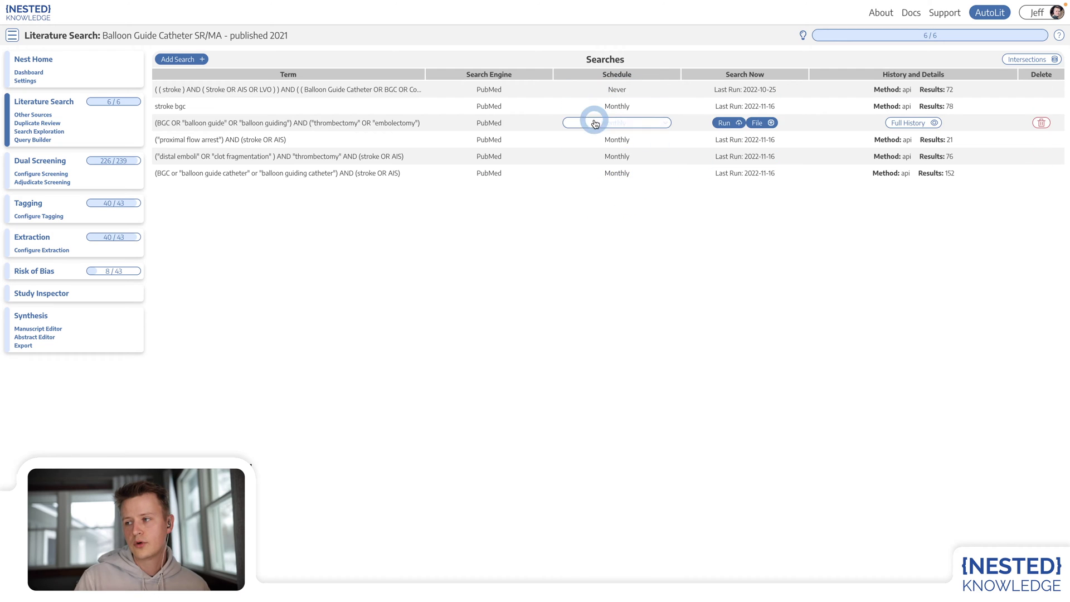
click(178, 59)
click(555, 303)
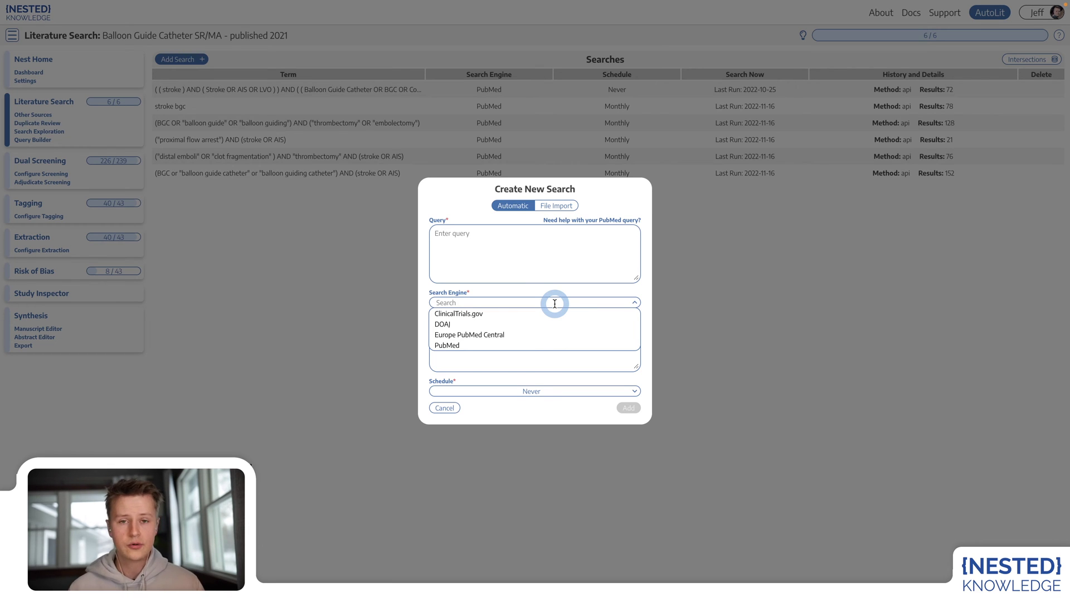
click(556, 206)
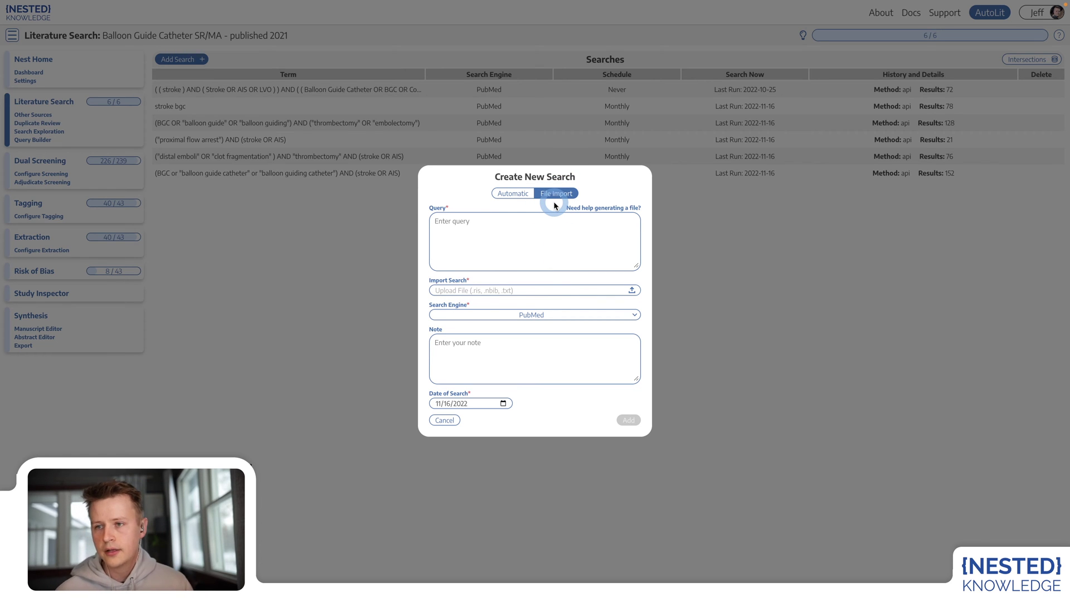
click(388, 224)
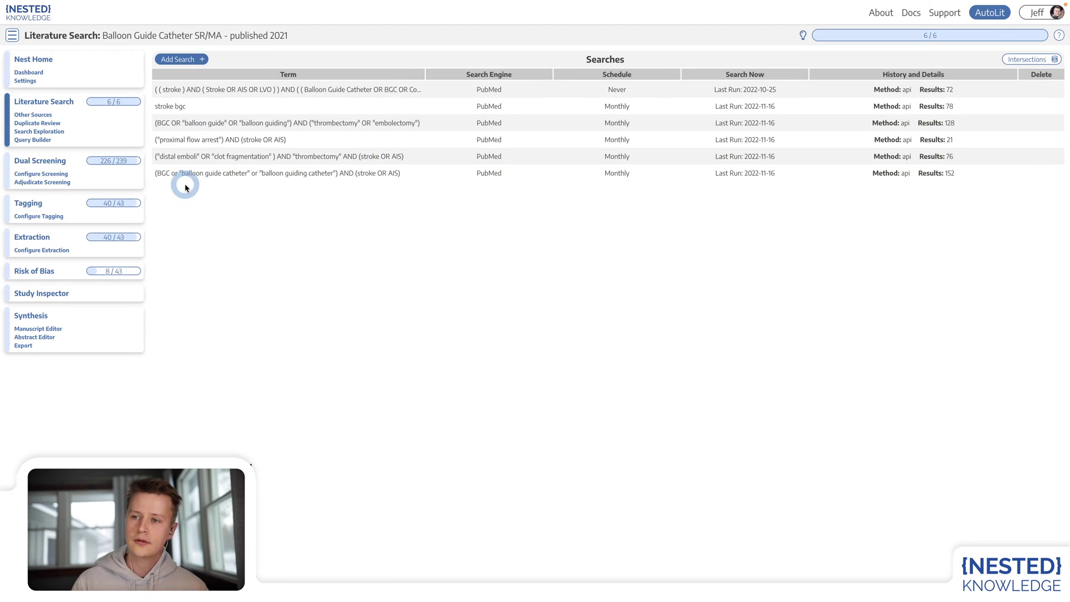
- View the Other Sources references, then open Dual Screening and include the current study at full text
click(33, 115)
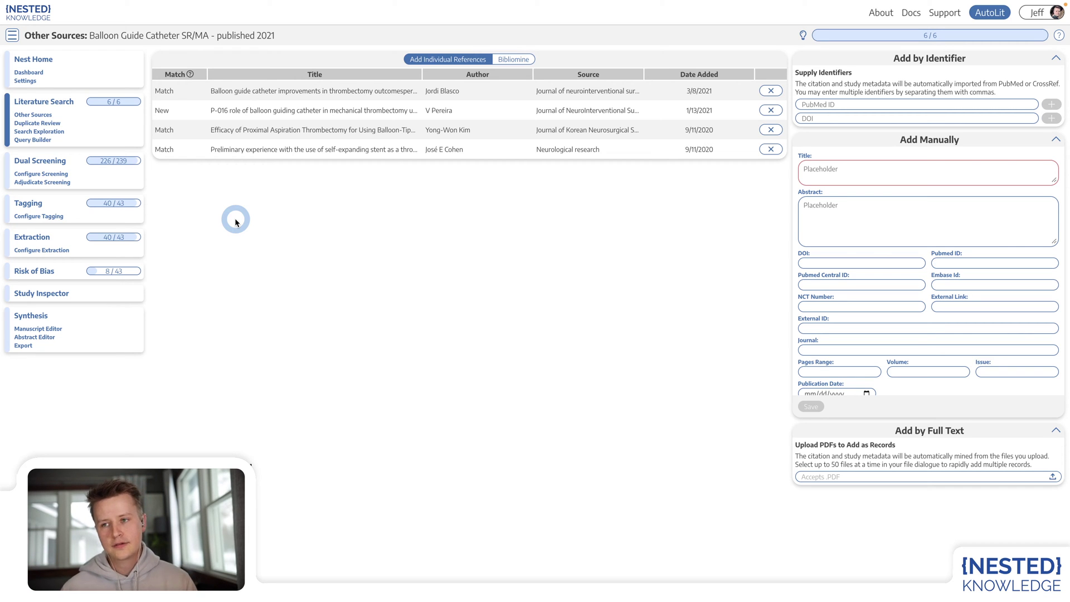
click(39, 160)
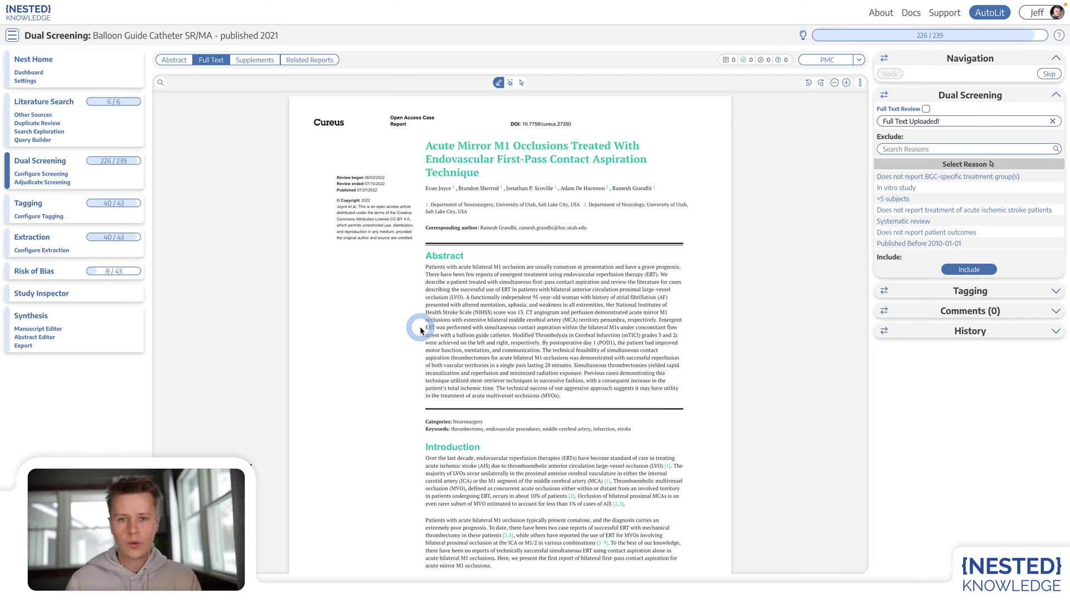
click(972, 271)
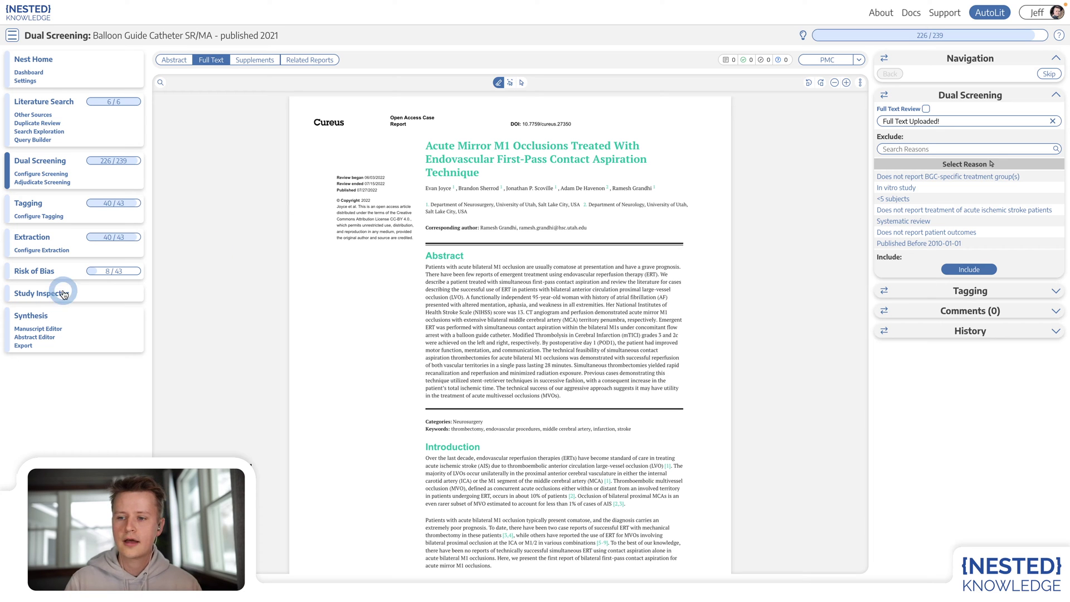
- Open the Balloon Guide Catheter review's Synthesis page with its abstract and neurological-outcome insight
click(37, 317)
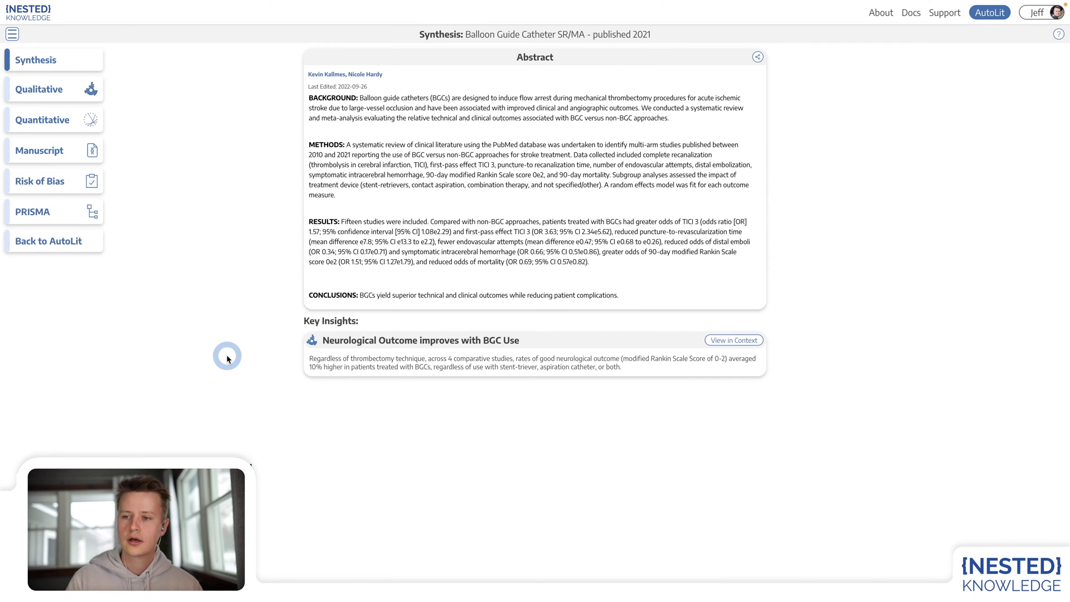
- View the PRISMA diagram (238 PubMed records to 43 included) and its embed code, then return to AutoLit
click(54, 224)
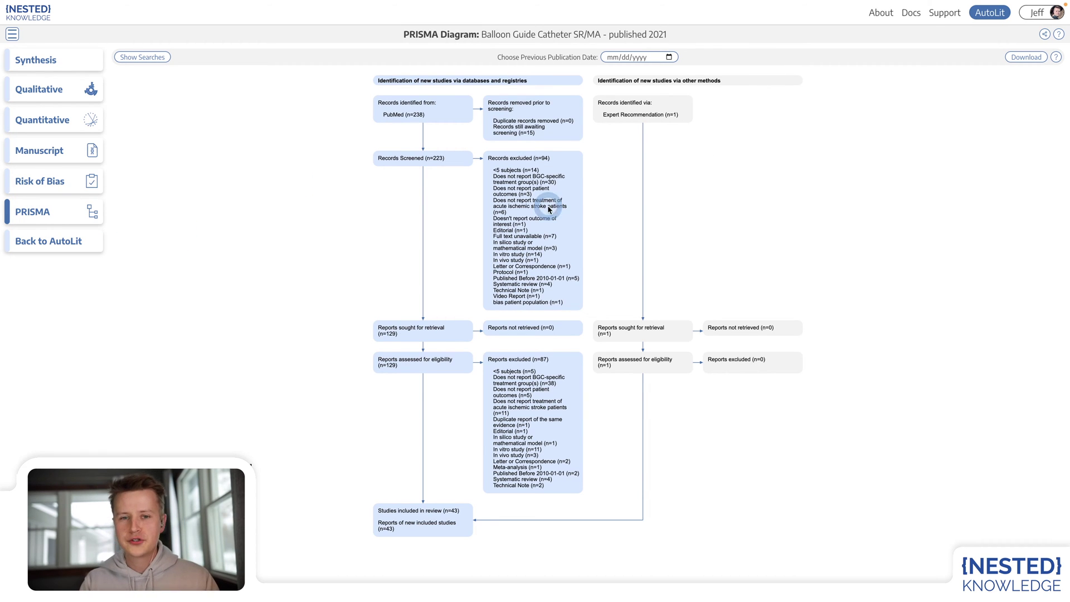
click(1045, 35)
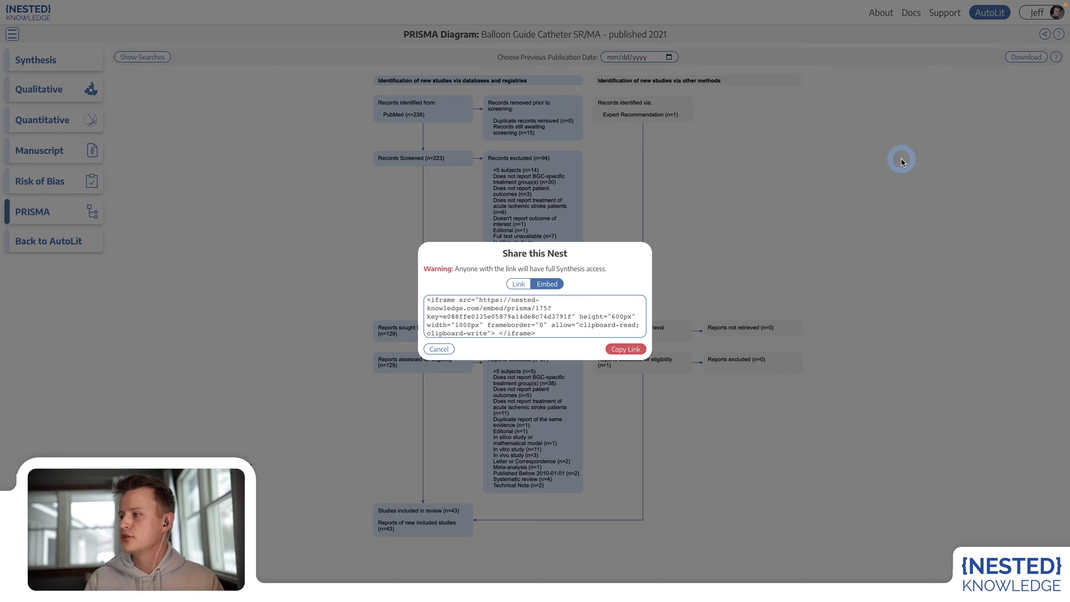
click(439, 349)
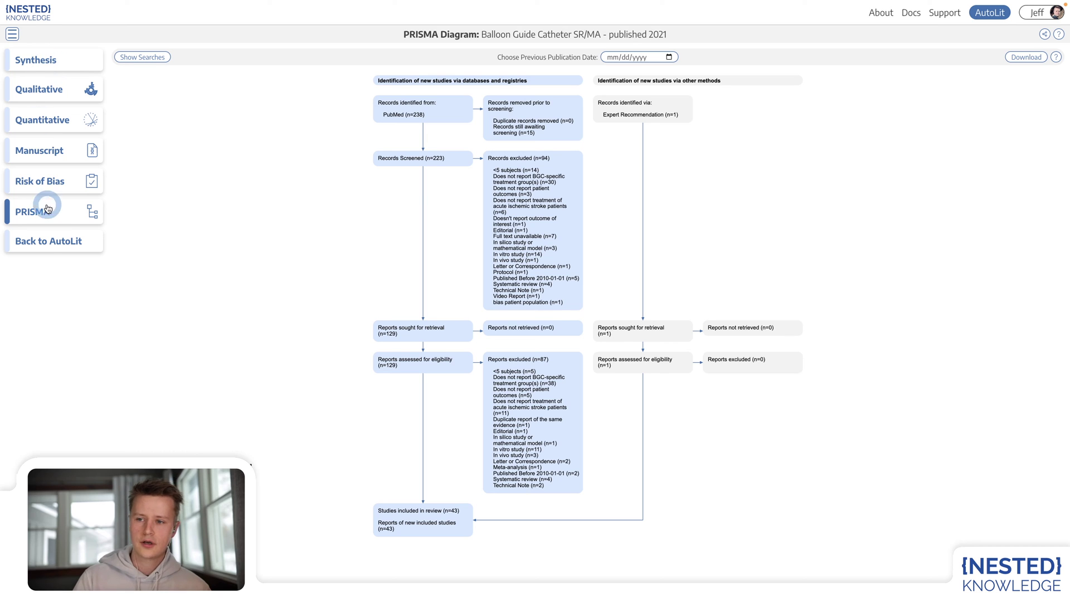
click(45, 240)
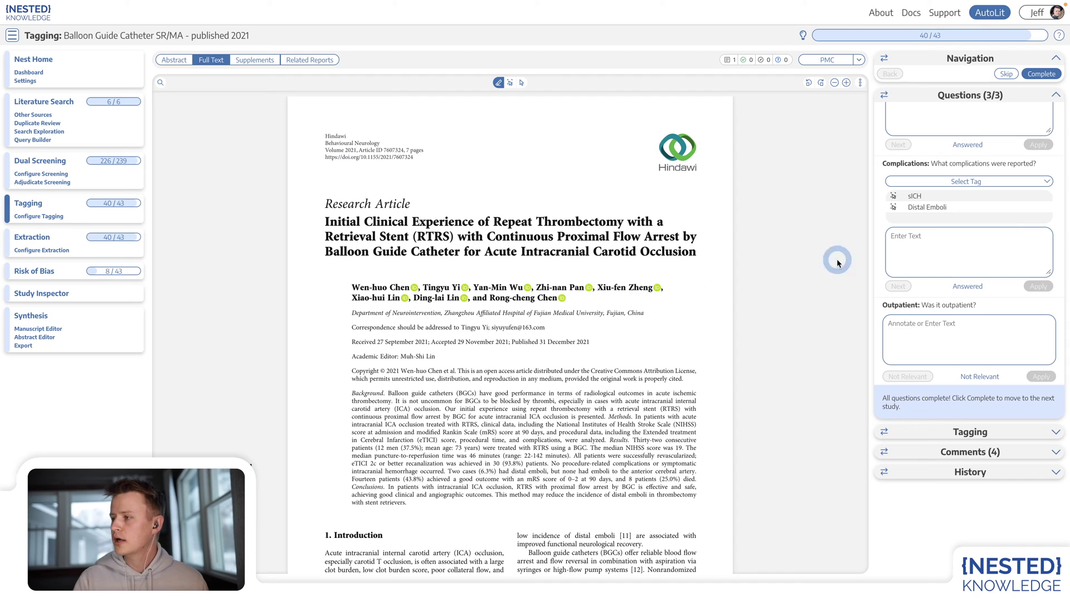
- Highlight the 2.1 Study Patients passage backing the Retrospective Cohort Study tag, then open Configure Tagging
scroll(1008, 244, up, 2)
scroll(1008, 244, up, 2)
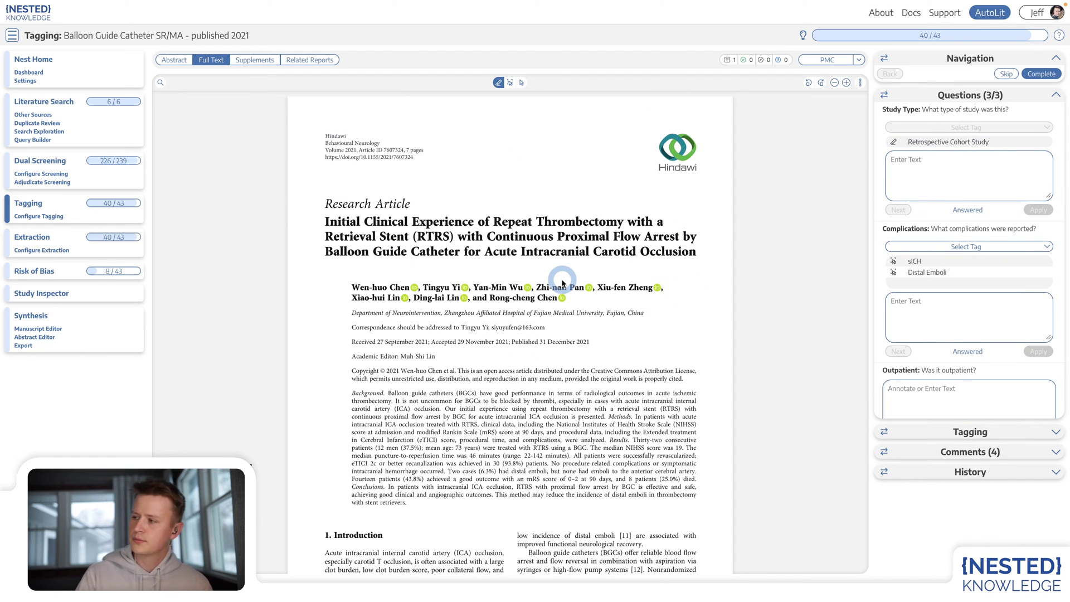
click(953, 143)
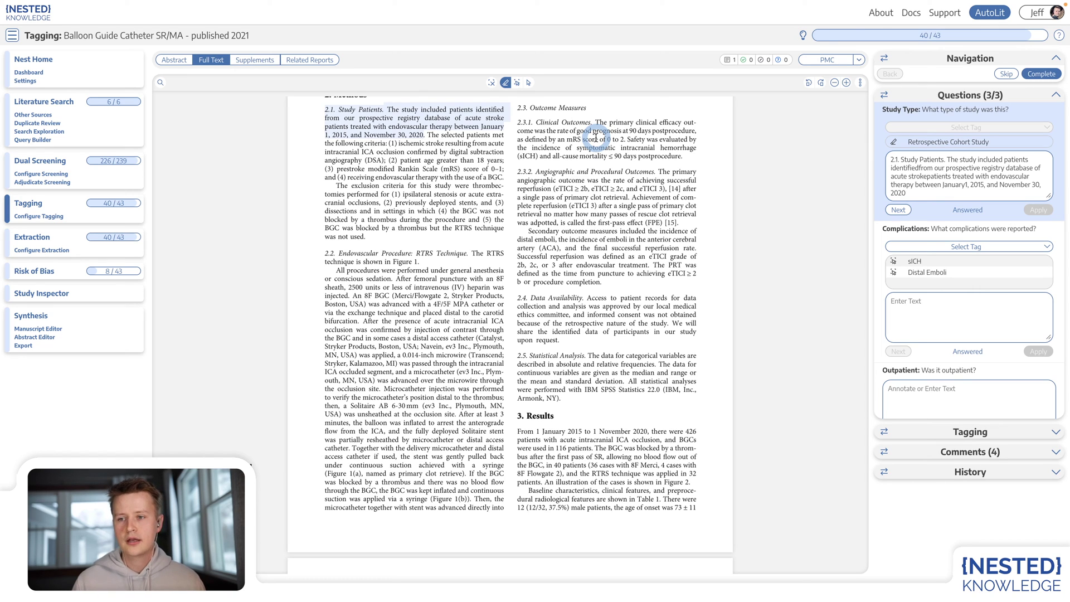
click(48, 220)
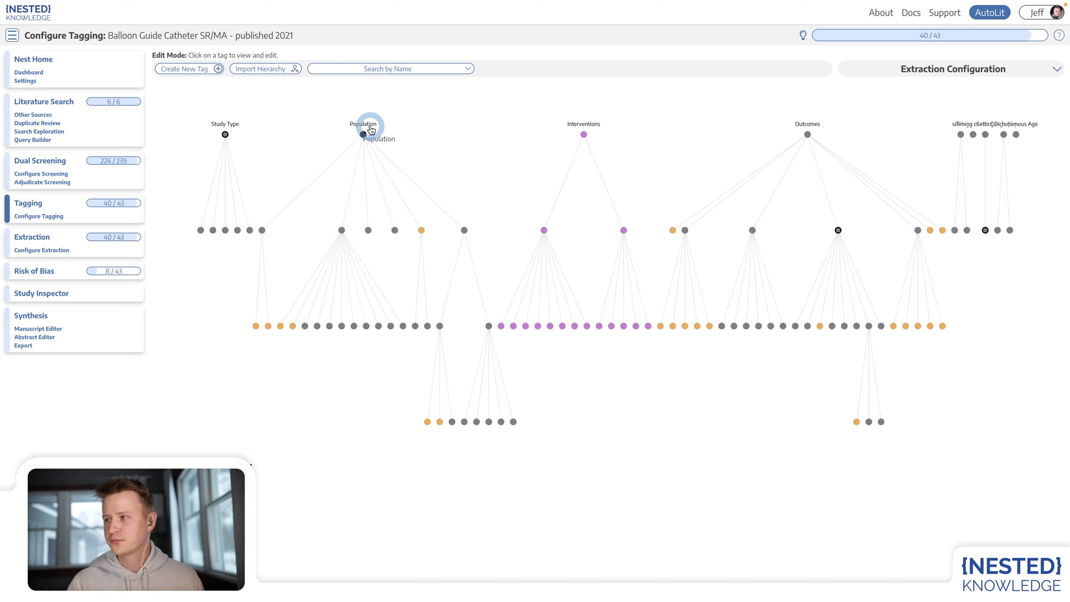
- Show the Extraction Configuration data elements such as Age and Diabetes, then go to Data Extraction
click(921, 77)
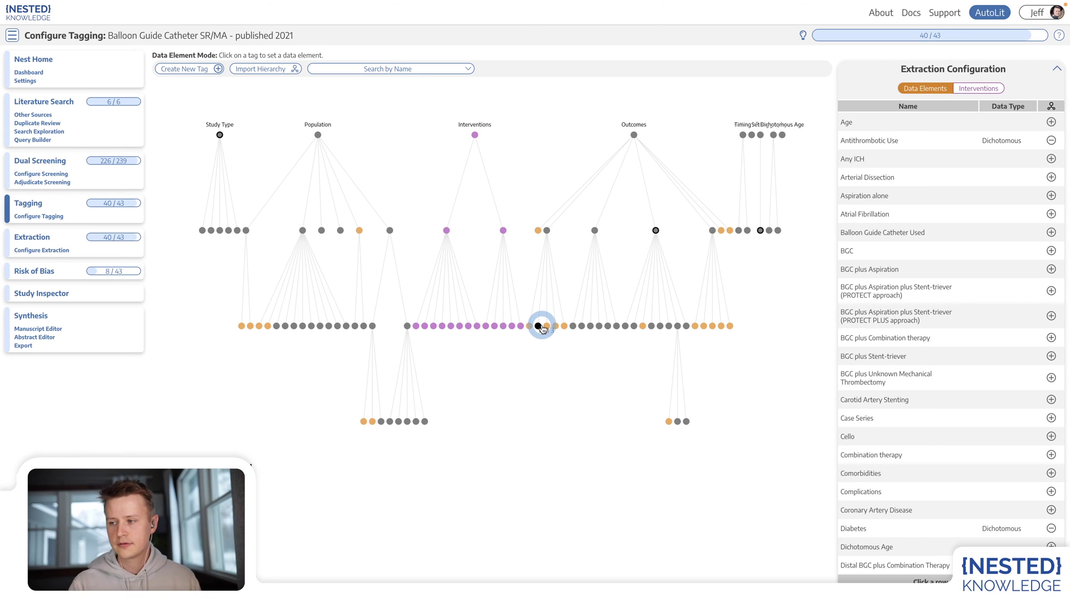
click(24, 240)
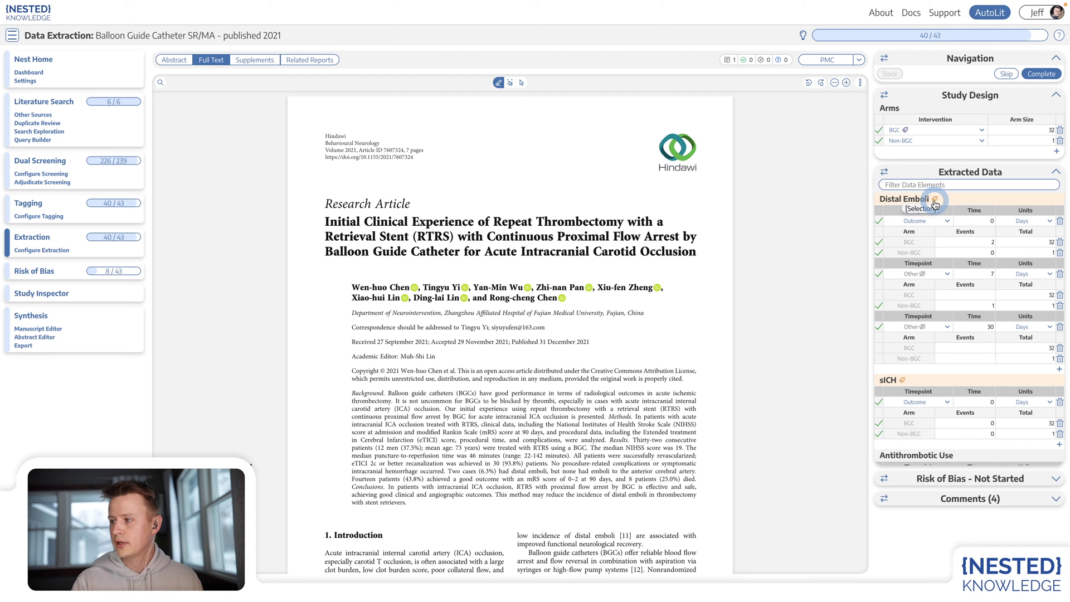
- Jump the RTRS full text to the Distal Emboli source table, then open the Qualitative Synthesis
click(934, 204)
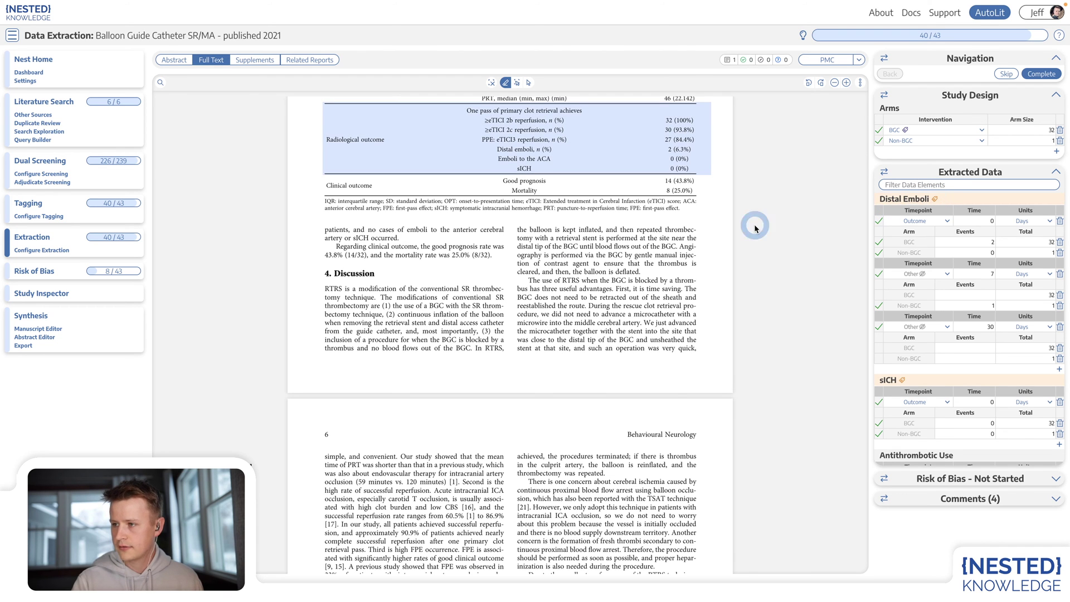
mouse_move(608, 116)
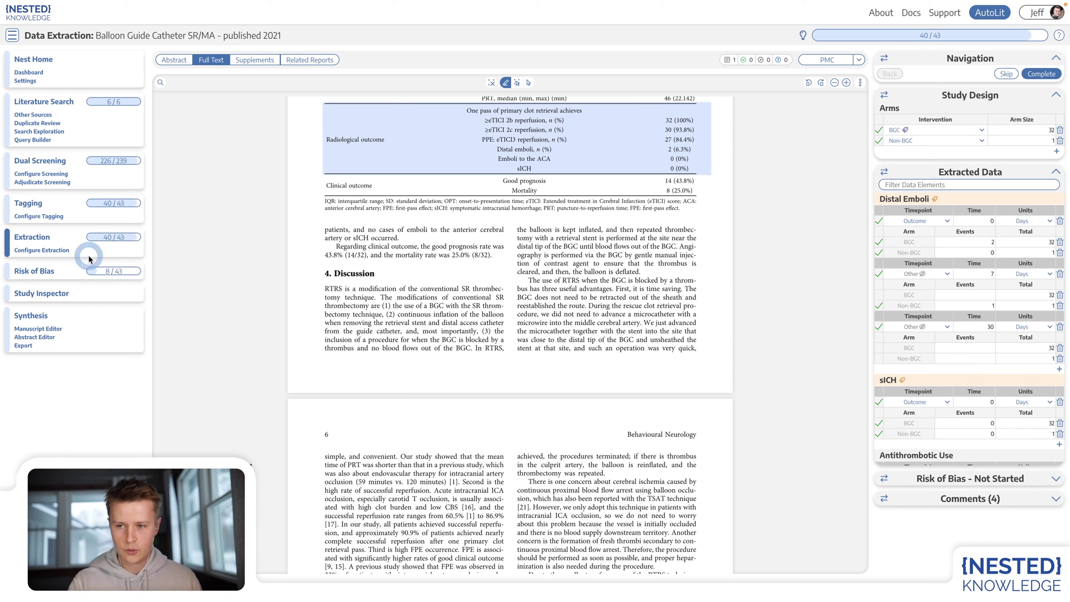
click(26, 315)
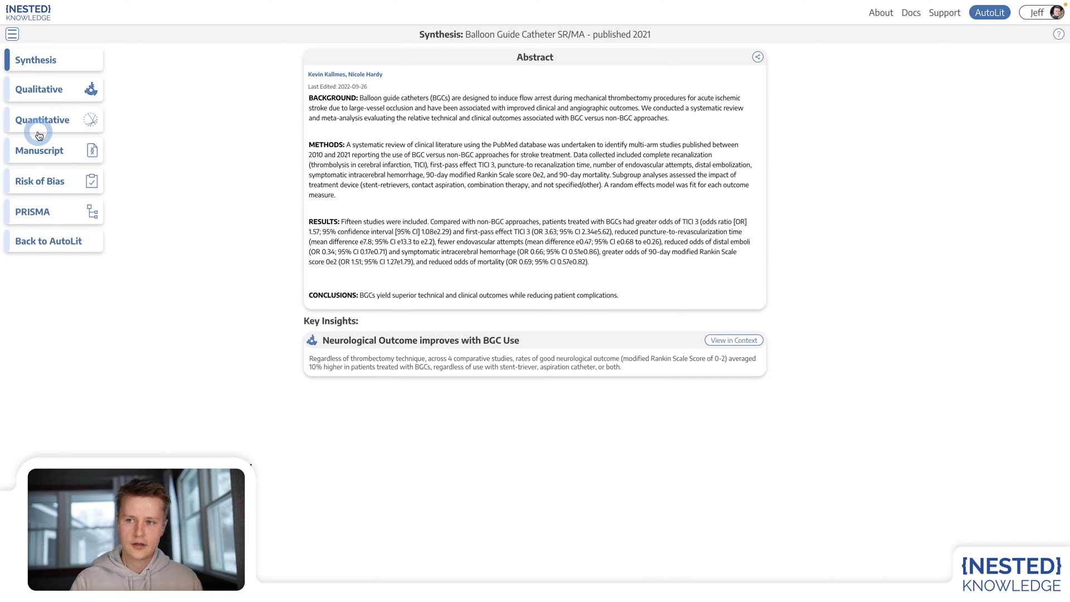
click(32, 96)
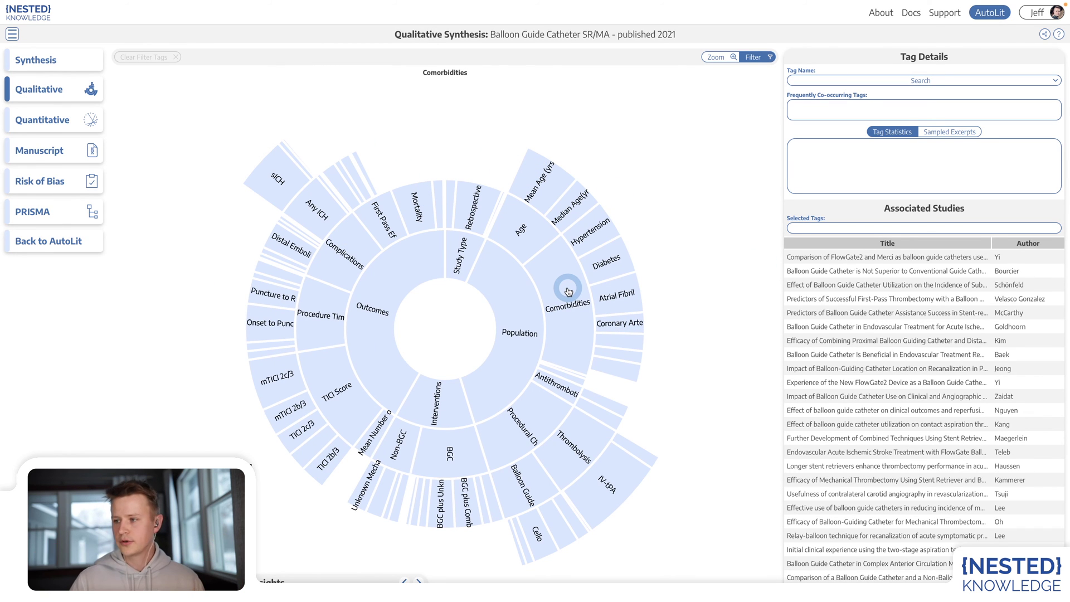
- Filter studies by Population, review the first study's Data, Tags and Searches, then open Quantitative Synthesis
click(513, 301)
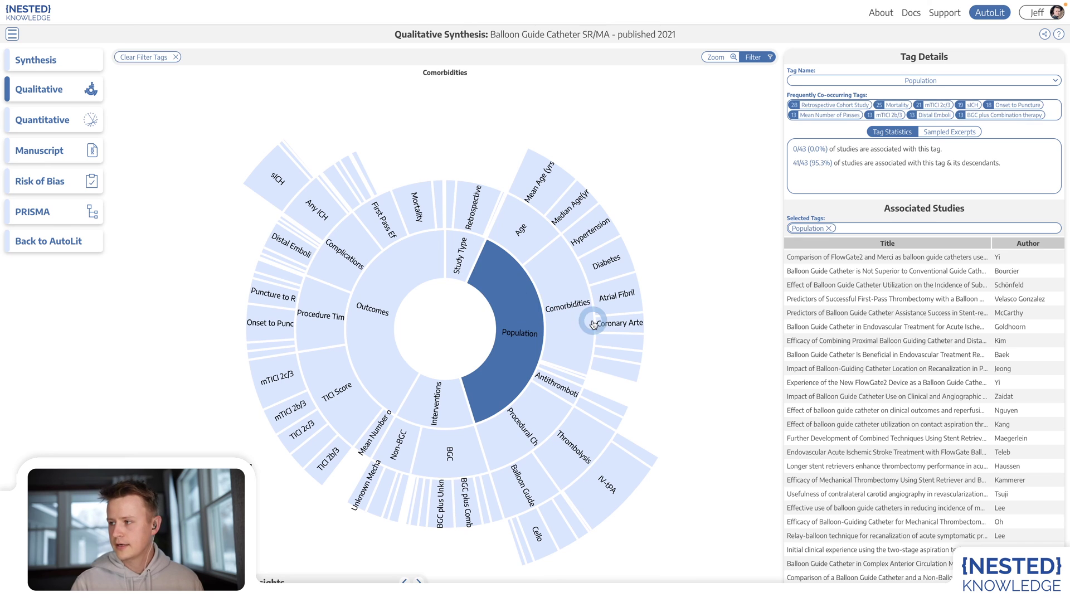
click(845, 258)
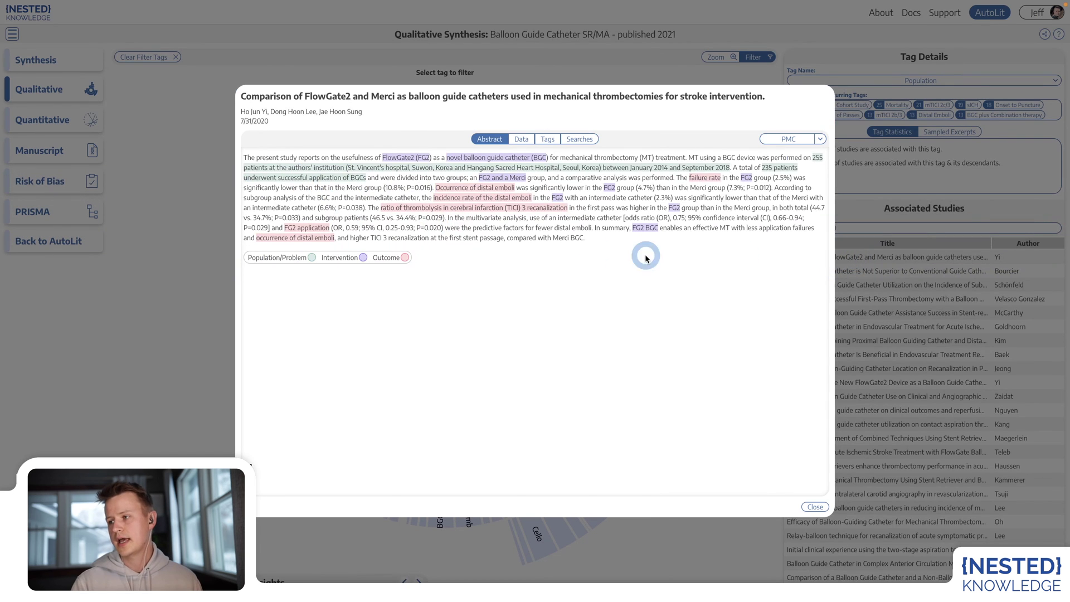
click(521, 140)
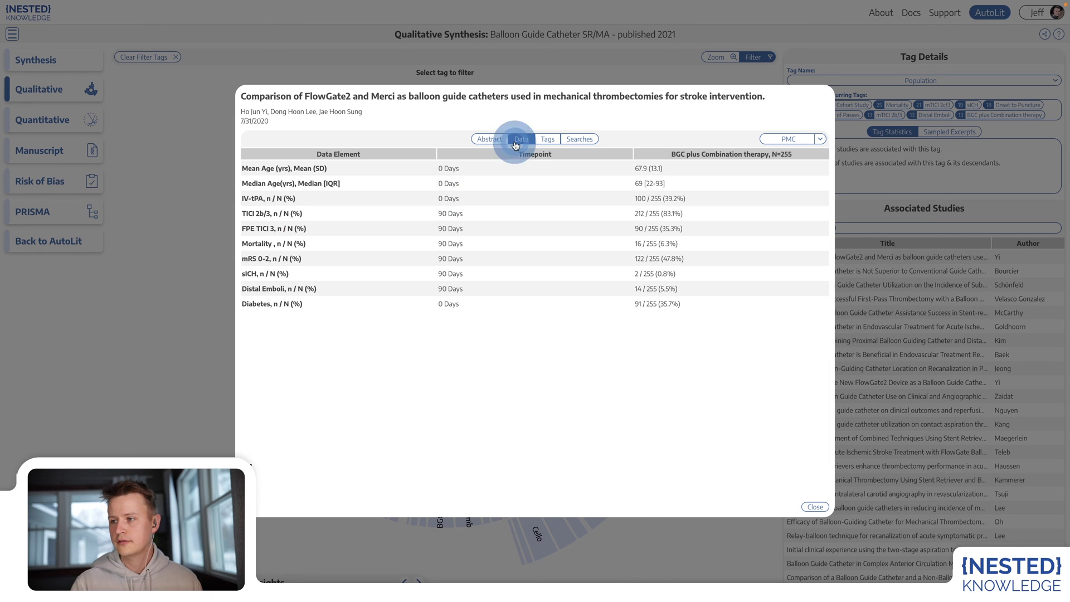
click(547, 141)
click(580, 139)
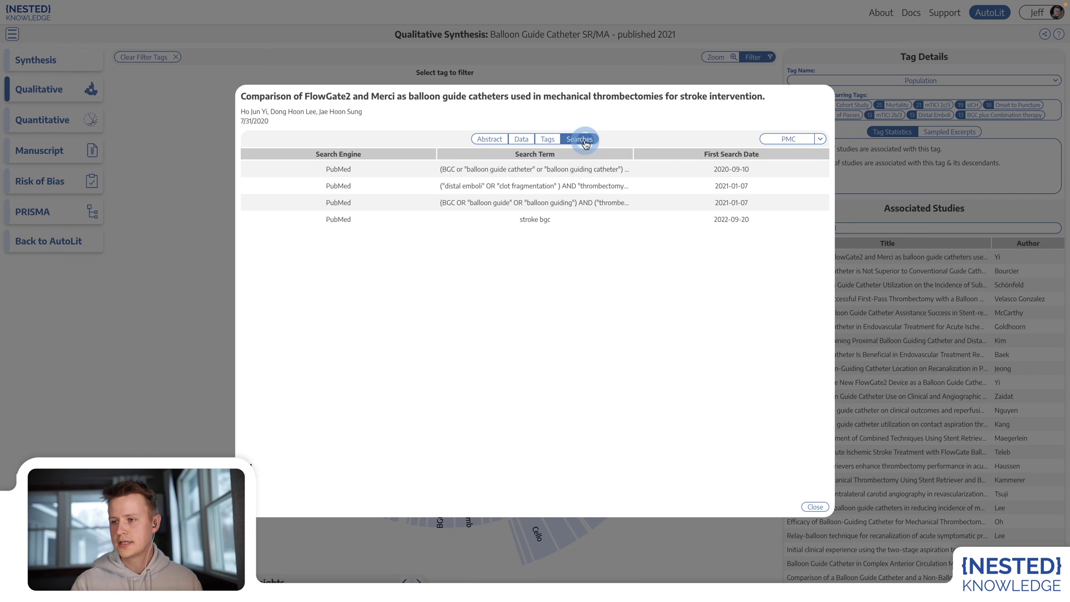
click(445, 218)
click(563, 279)
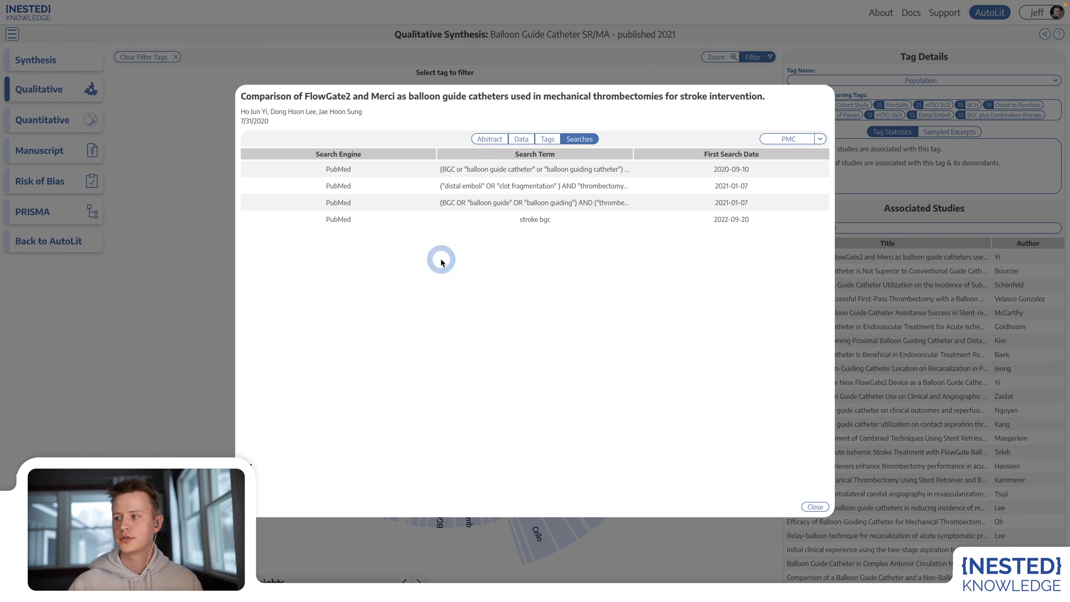
click(191, 225)
click(42, 121)
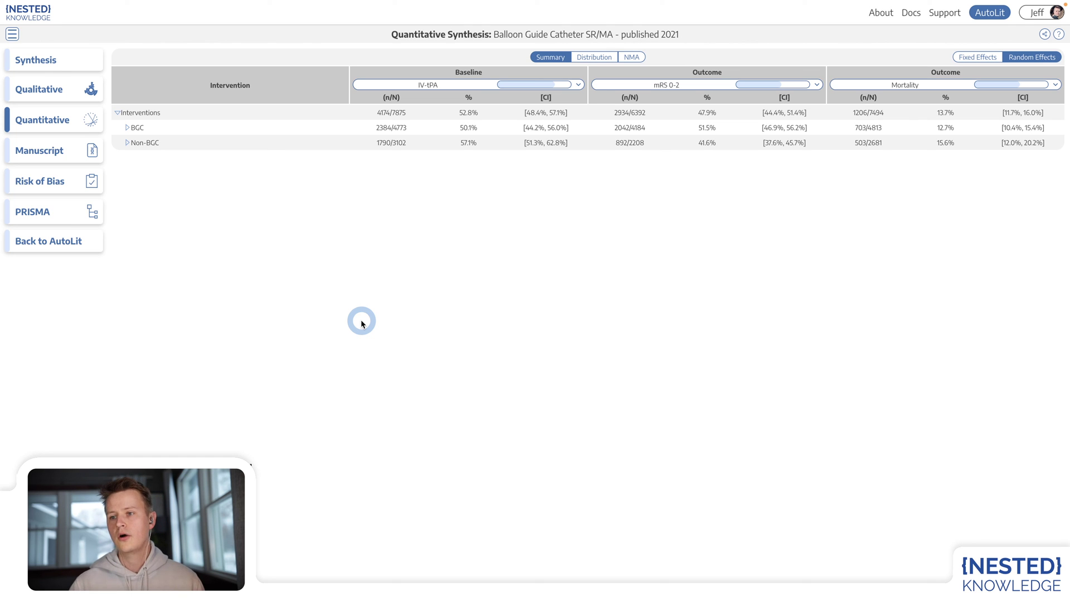
- Expand BGC into sub-interventions and BGC plus Stent-triever into its six studies, then switch to NMA
click(127, 128)
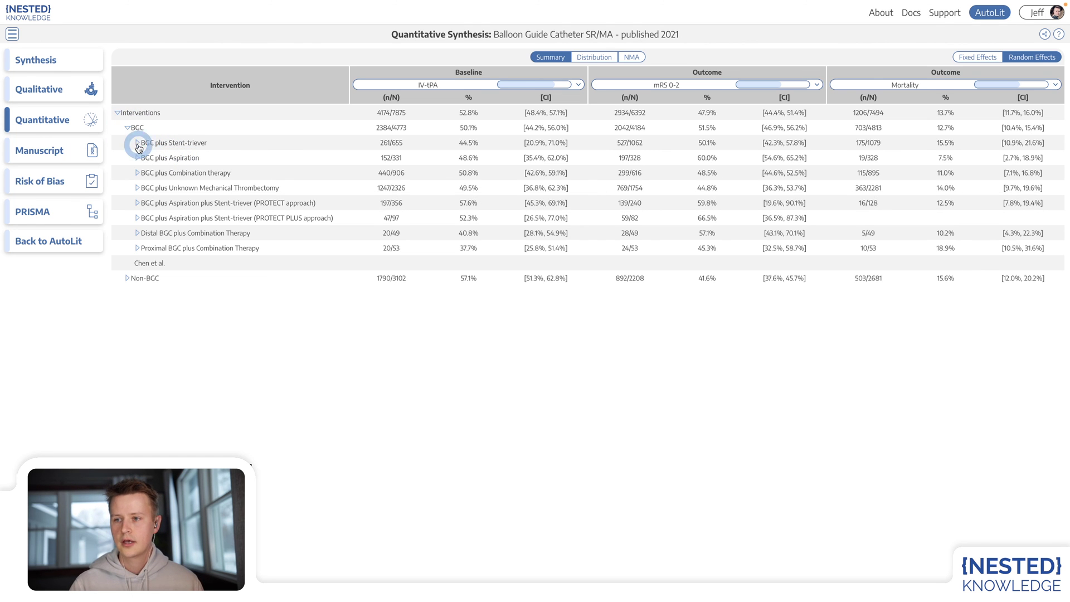
click(138, 144)
click(251, 198)
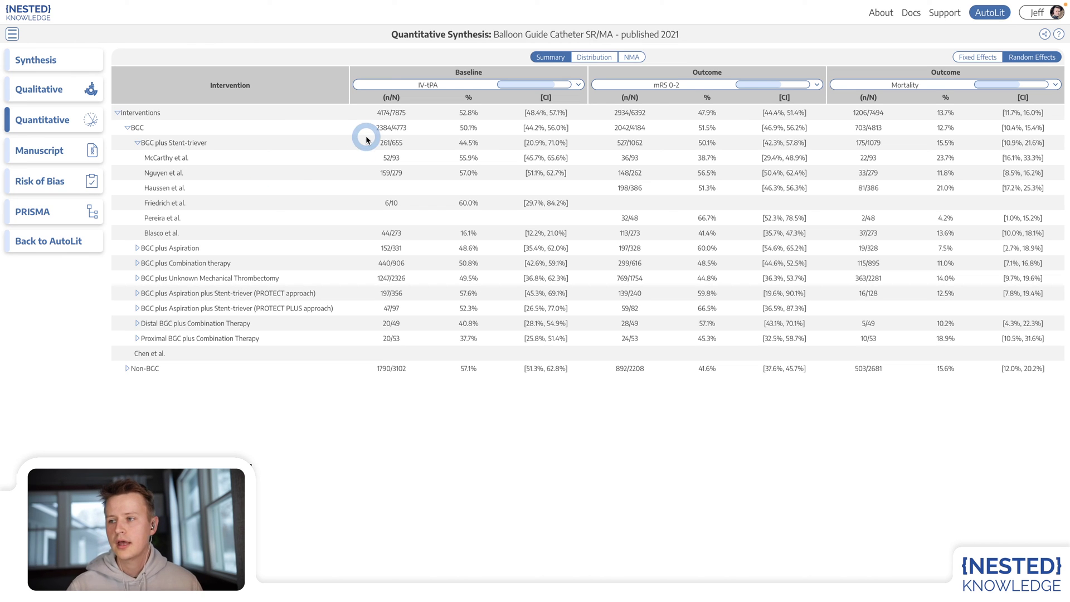
click(630, 58)
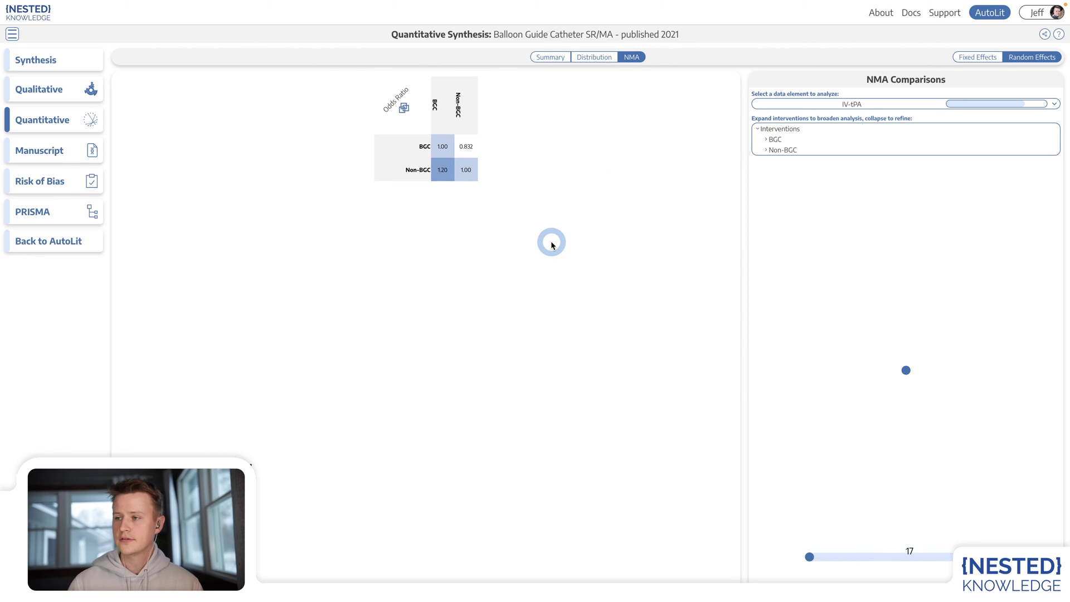
- Set the NMA data element to Mortality and split BGC into its sub-interventions
click(873, 108)
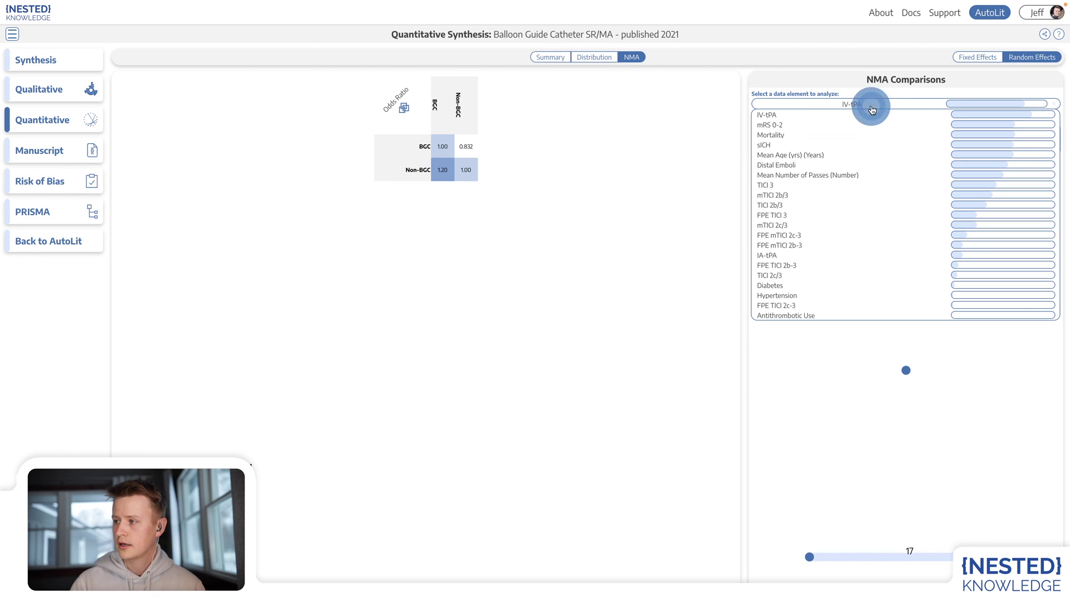
click(772, 135)
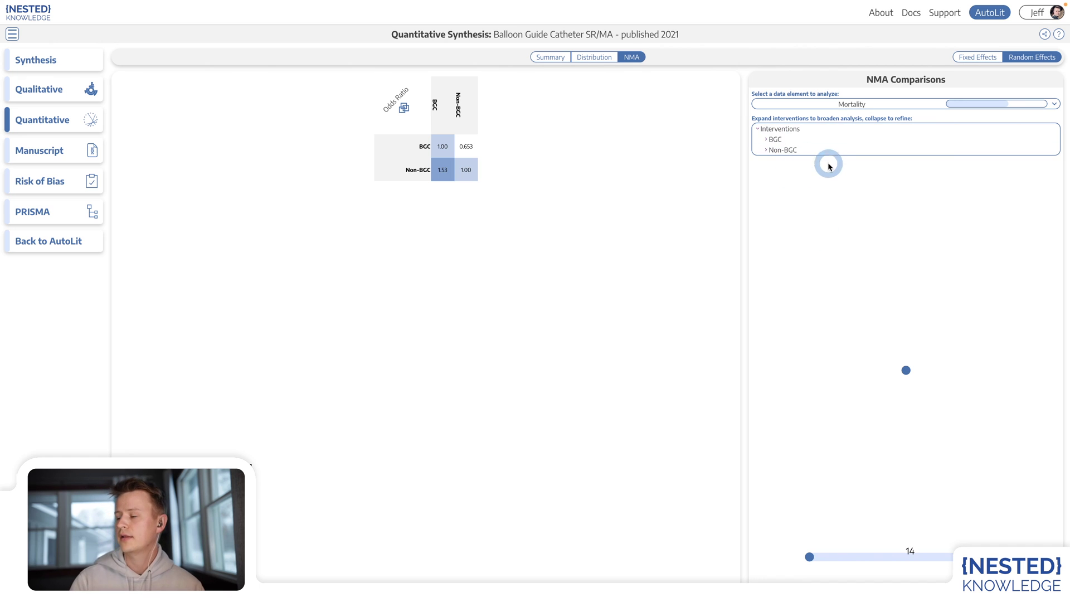
click(768, 140)
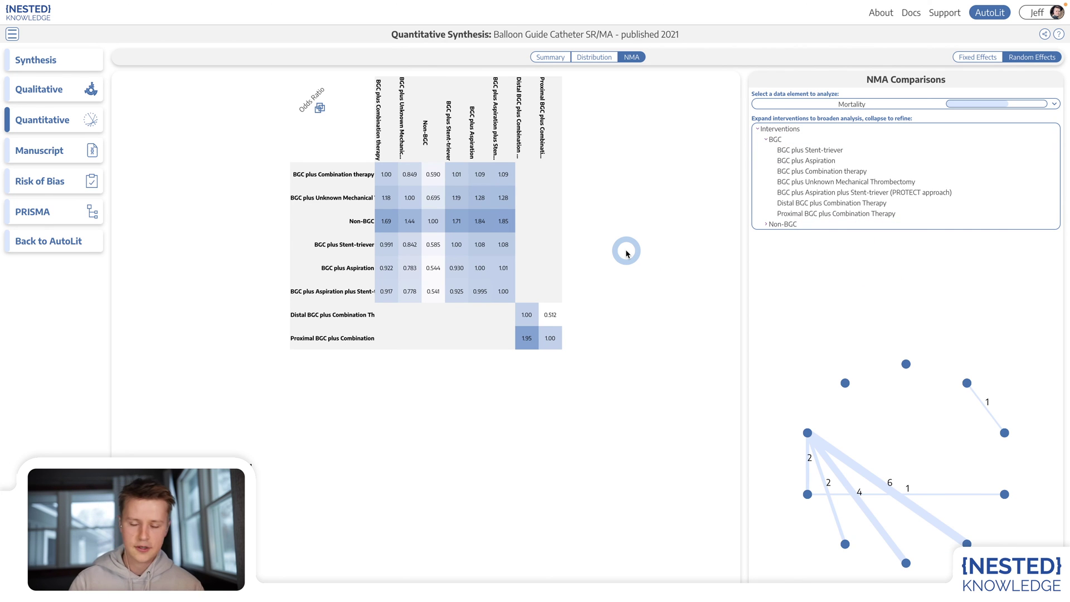